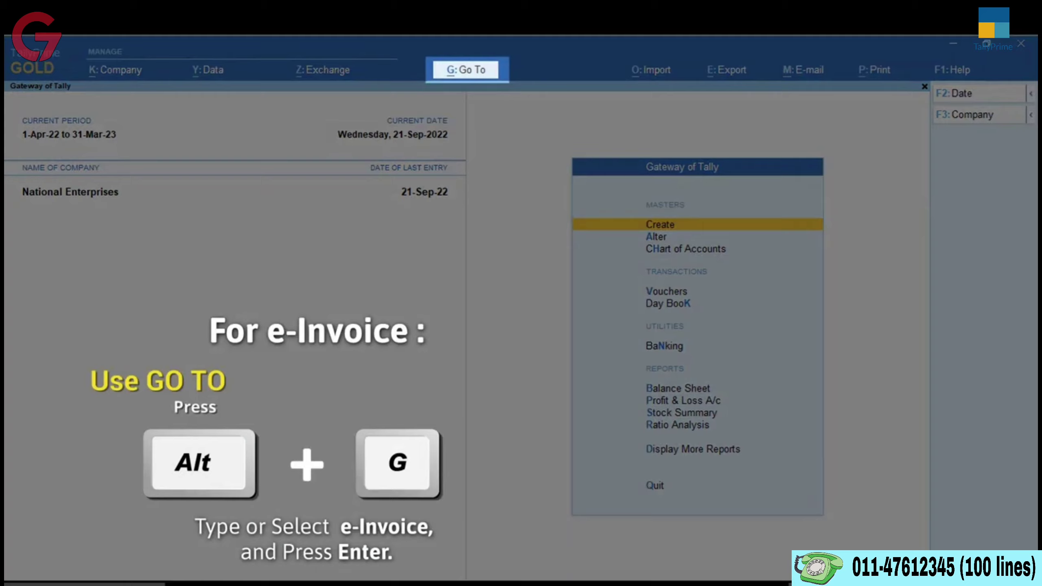
Open the e-Invoice report via Alt+G and list vouchers with IRN generated from the e-Invoice system
key(alt+g)
text(E)
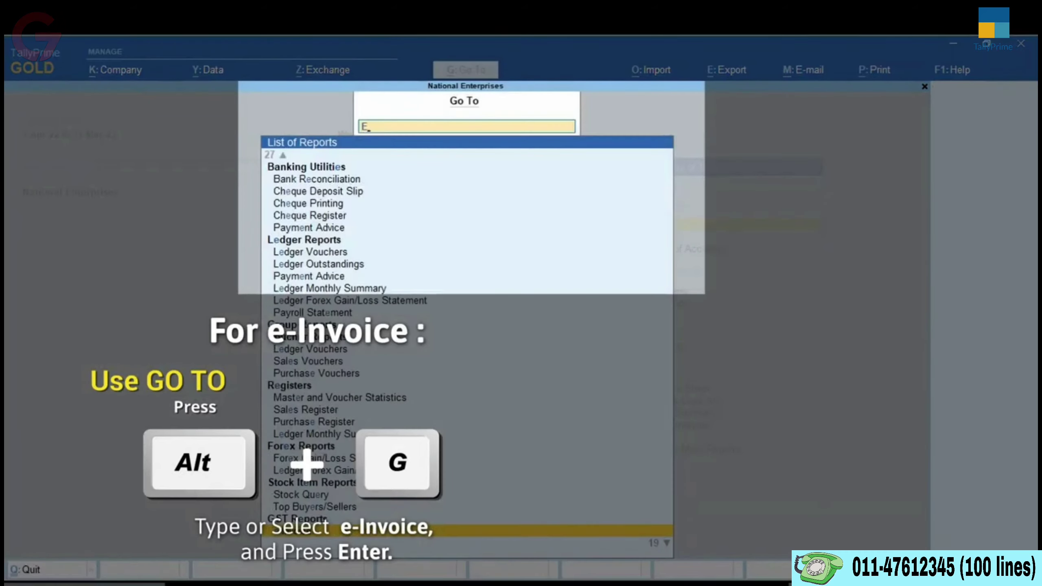
text(-Invoi)
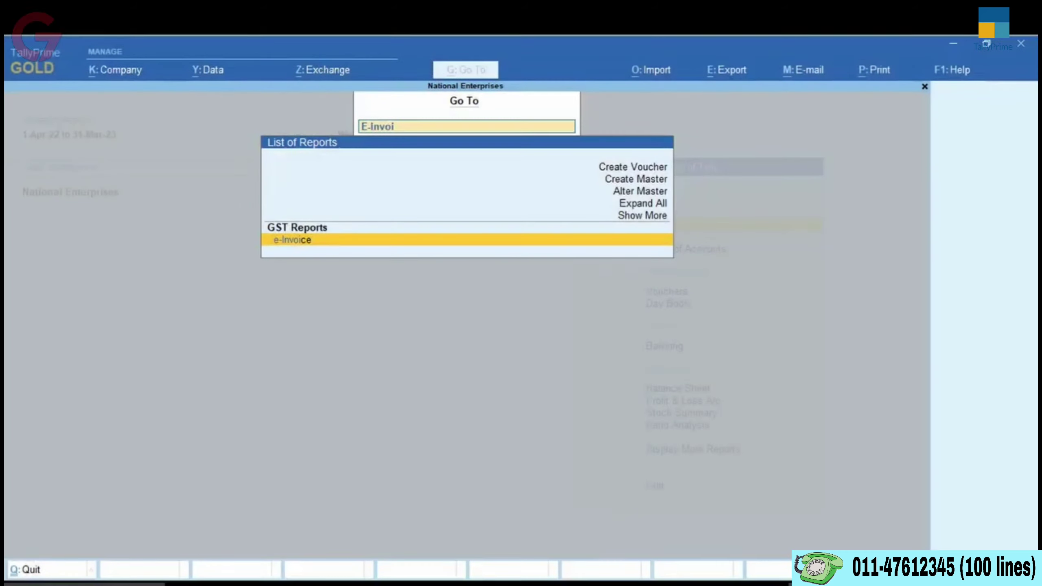
key(Return)
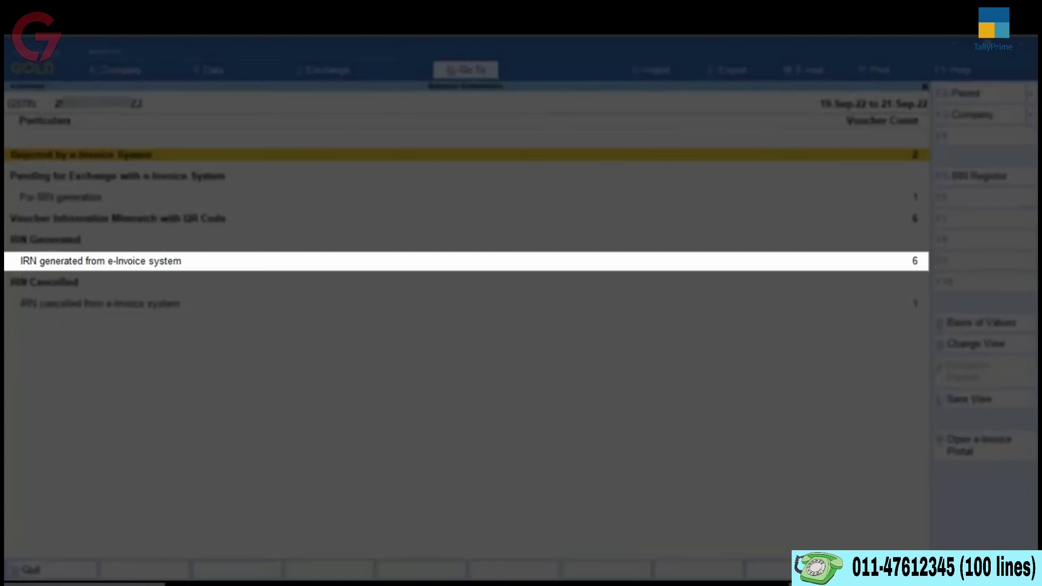
key(Down)
key(Down)
key(Down)
key(Return)
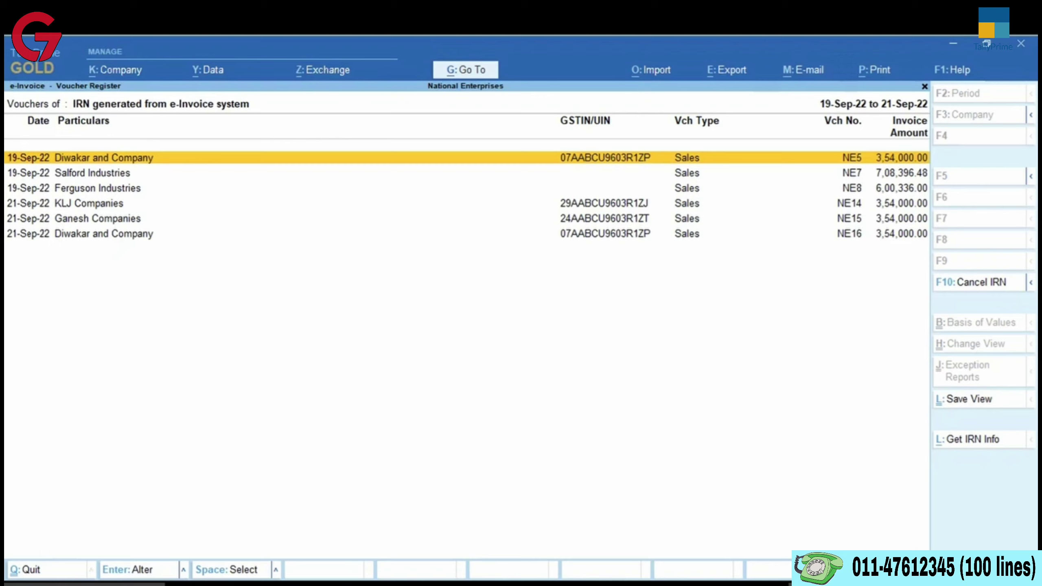
Cancel NE14's IRN with reason Order Cancelled and remarks 'Order Cancelled by Buyer', then return to the report
key(Down)
key(Down)
key(Down)
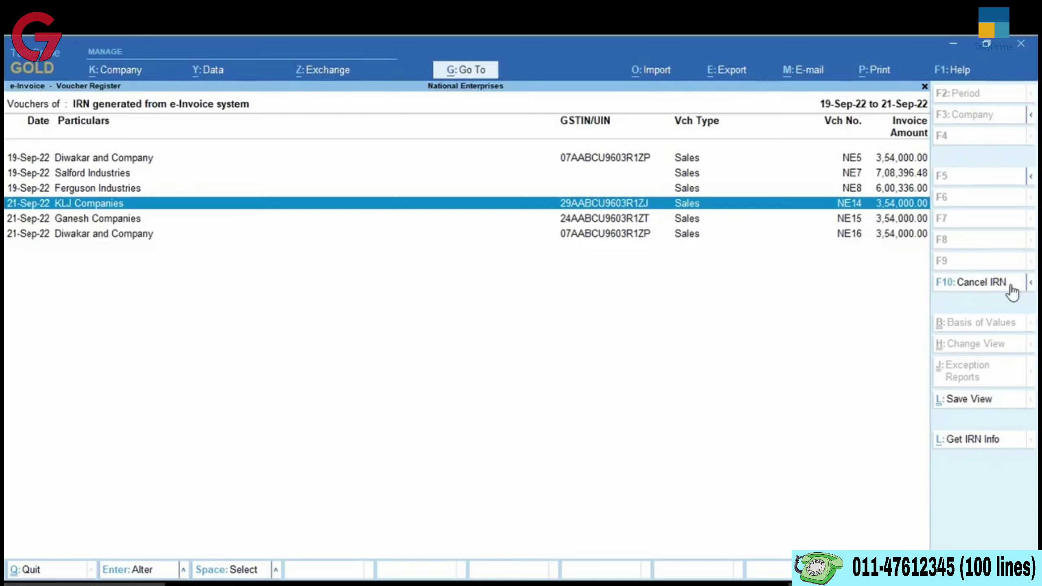
click(1007, 288)
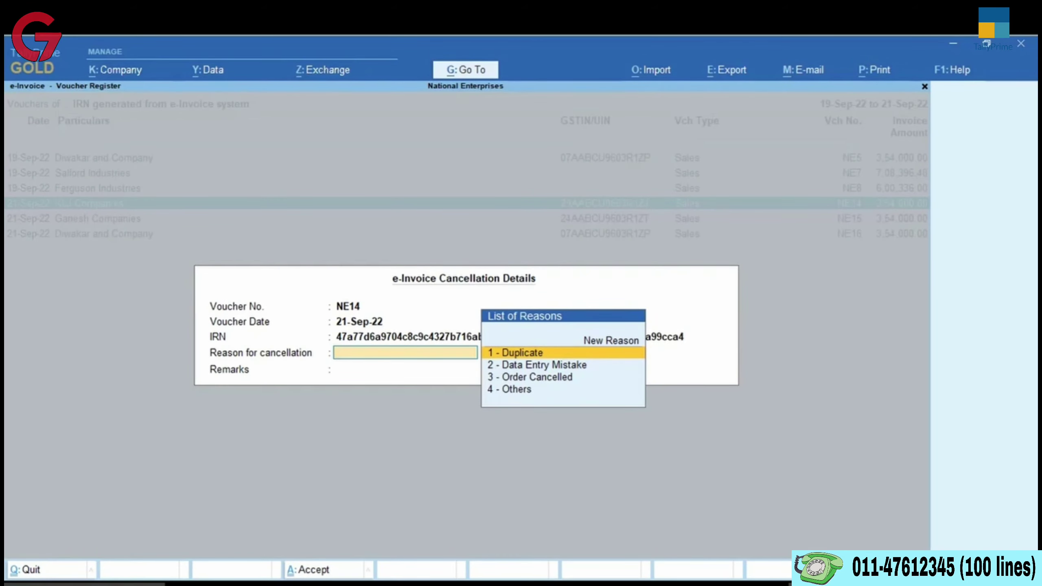
key(Down)
key(Down)
key(Return)
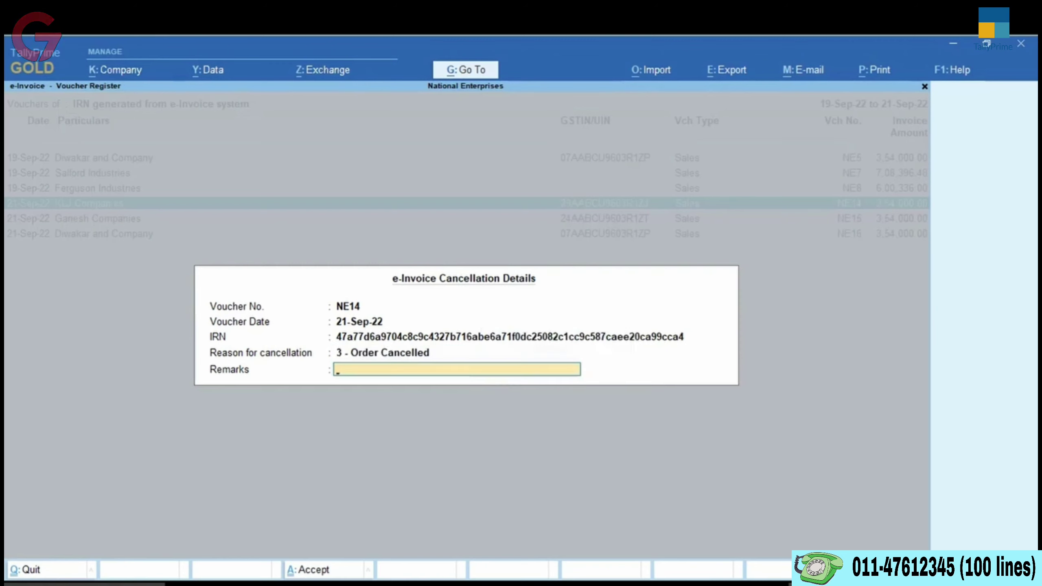
text(O)
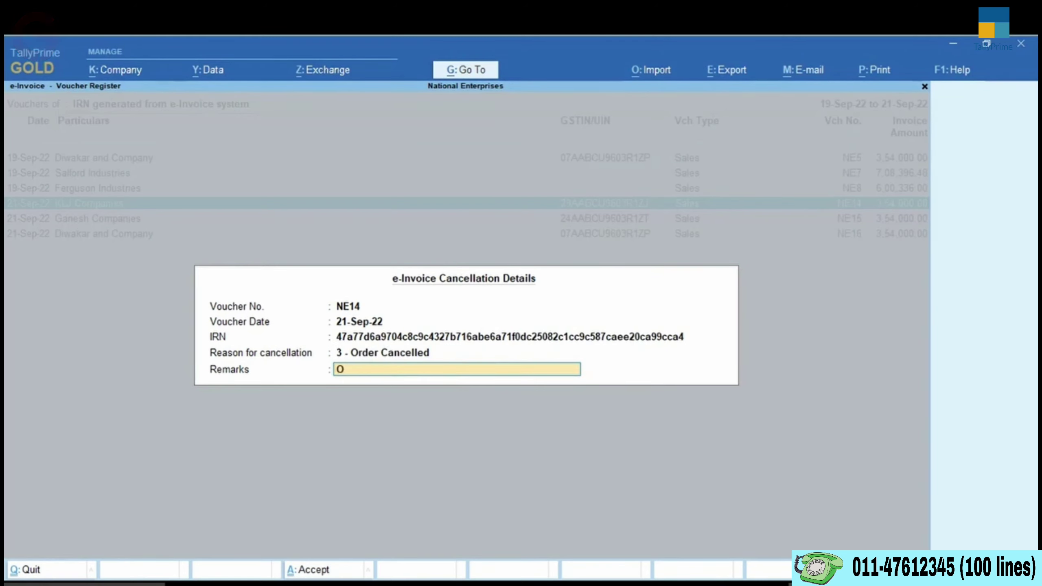
text(rder Cancelled by Buyer)
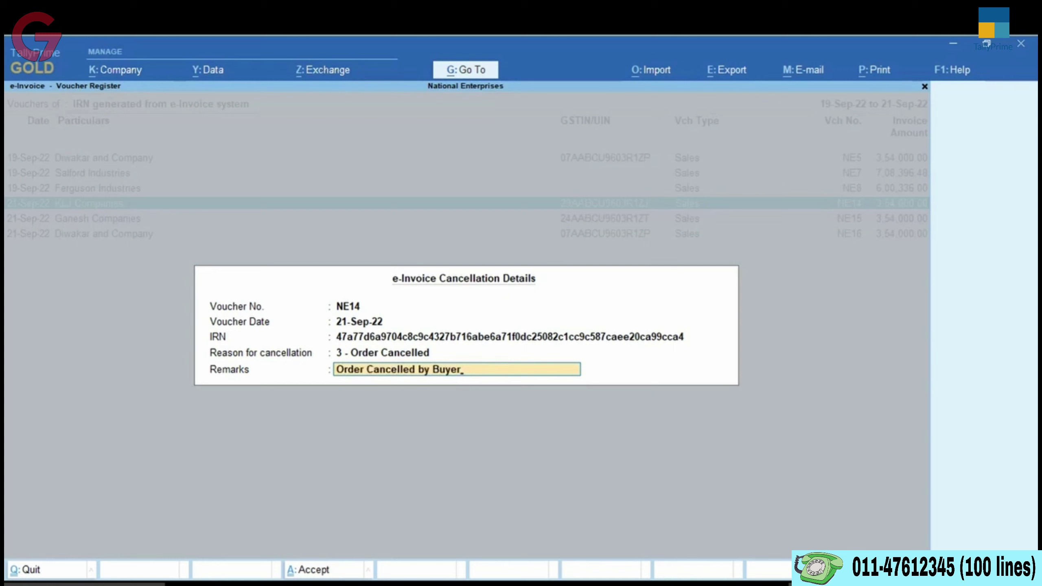
key(Return)
key(y)
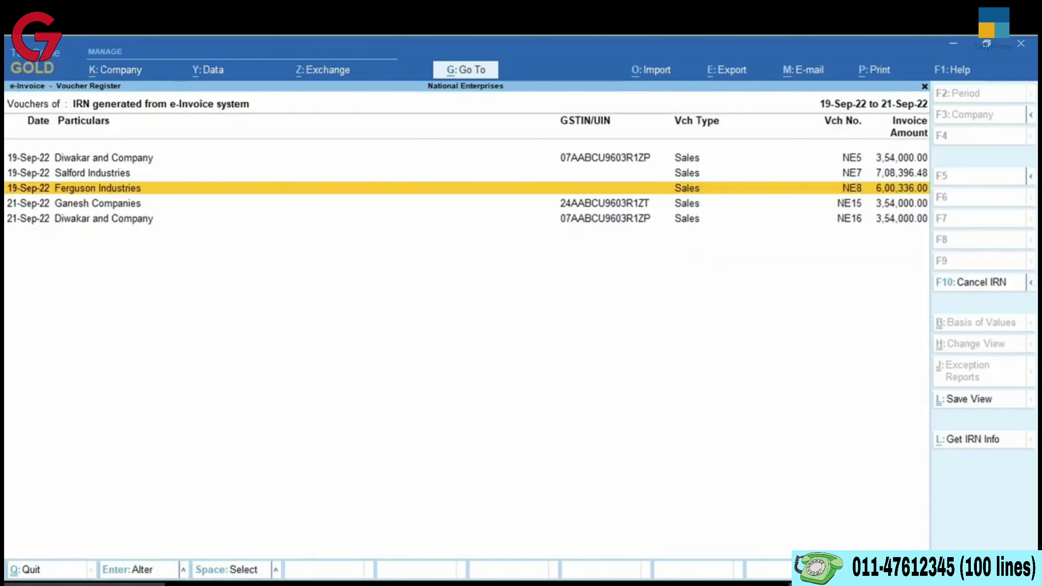
key(Escape)
key(Down)
key(Down)
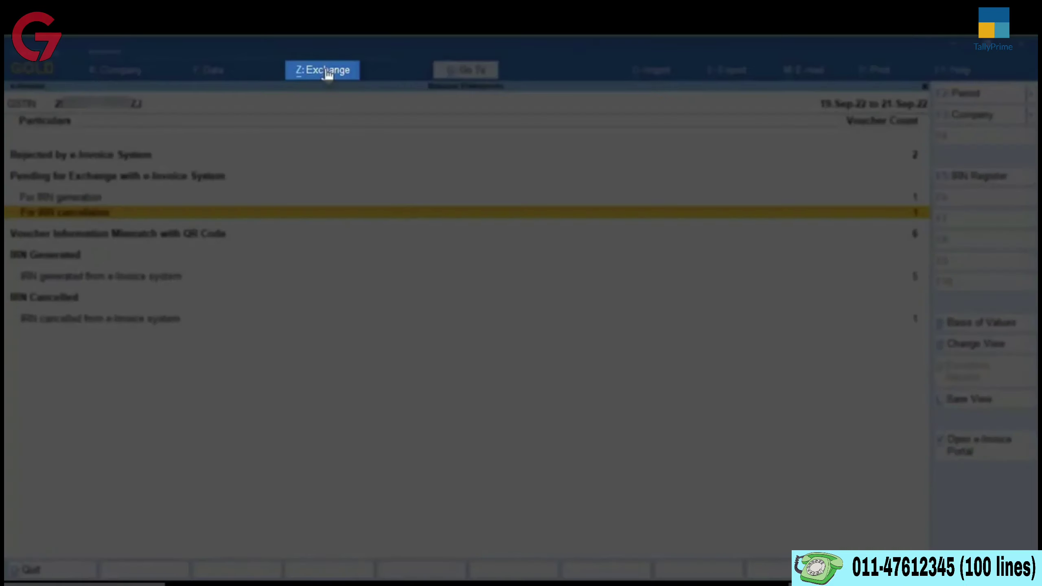
Open Exchange > Send for e-Invoicing, decline sending all, and select only the NE14 cancellation
click(325, 70)
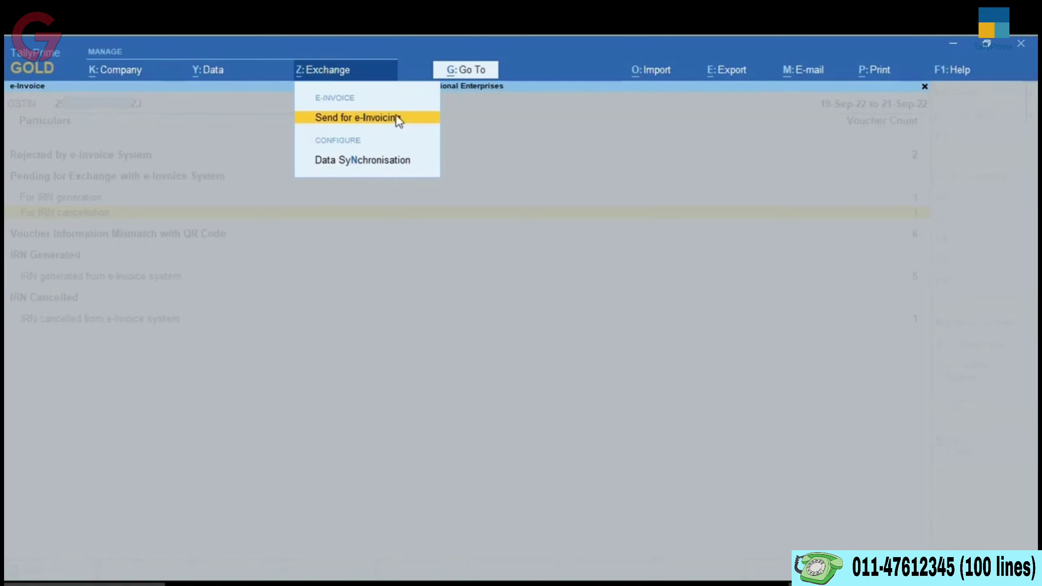
click(406, 124)
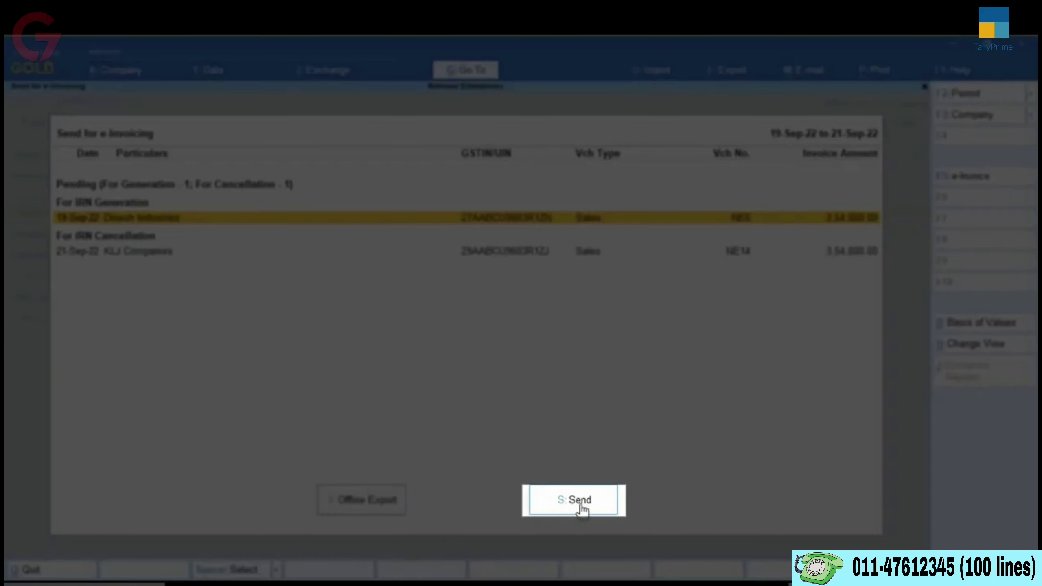
click(582, 505)
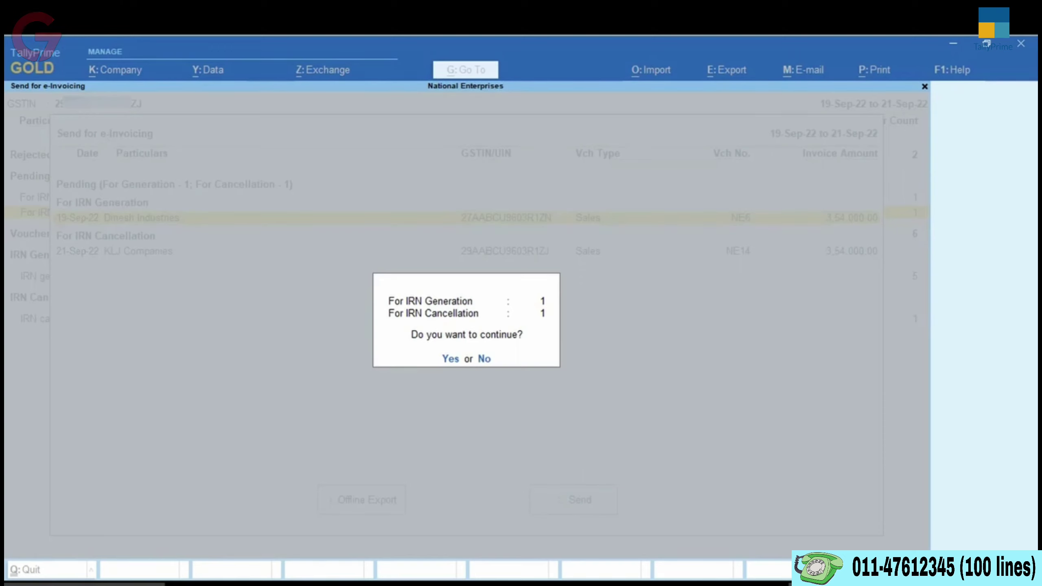
key(n)
key(Down)
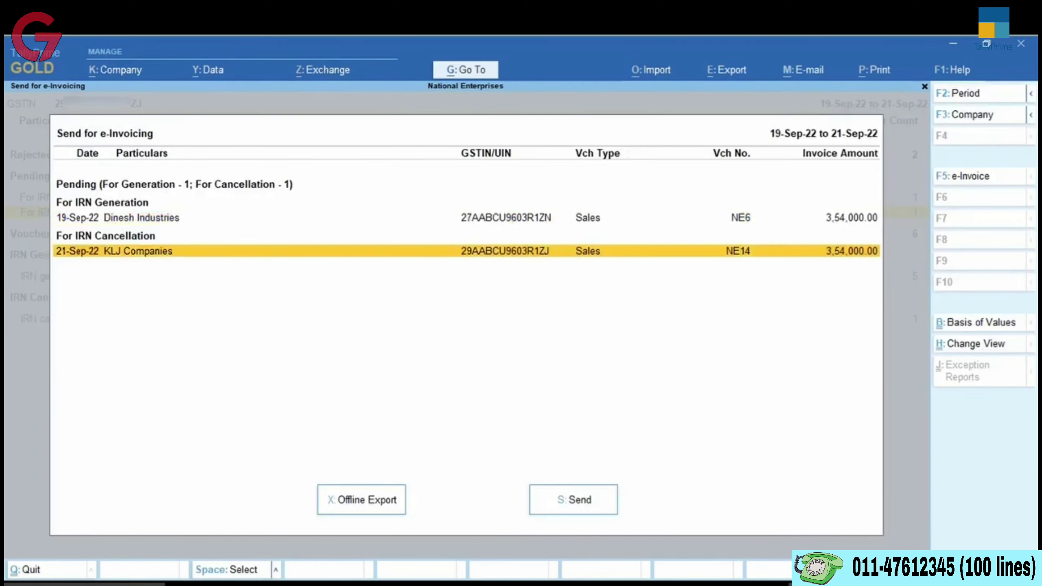
key(space)
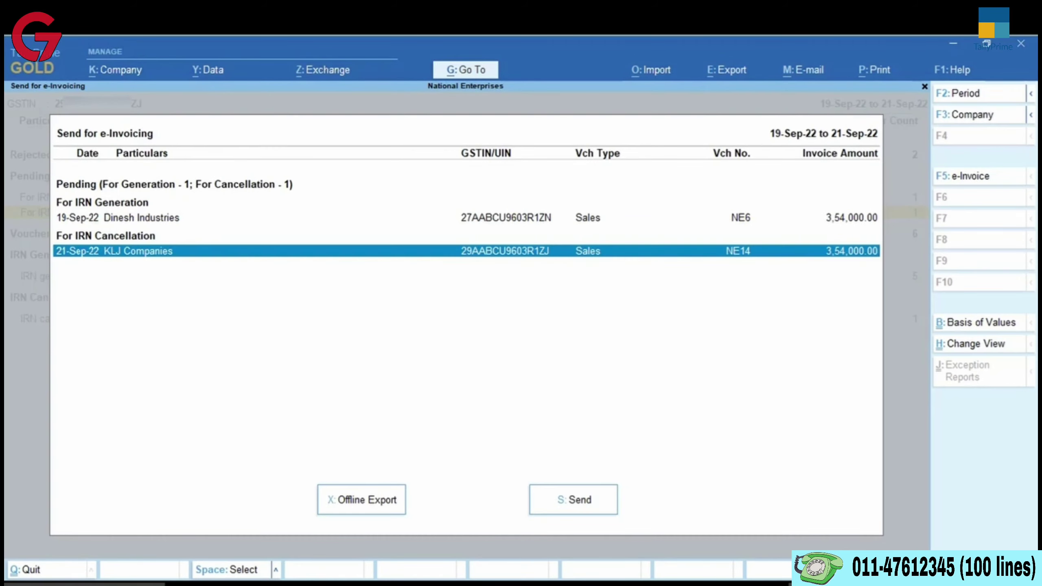
Send the NE14 IRN cancellation, logging in to the e-Invoice system with the account password
click(578, 500)
key(Return)
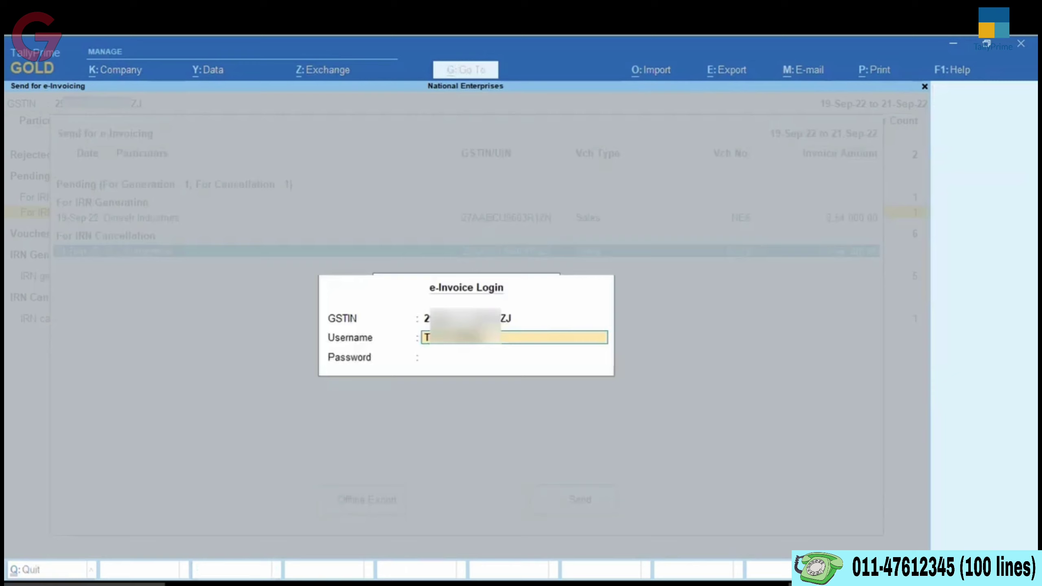
key(Return)
text(****)
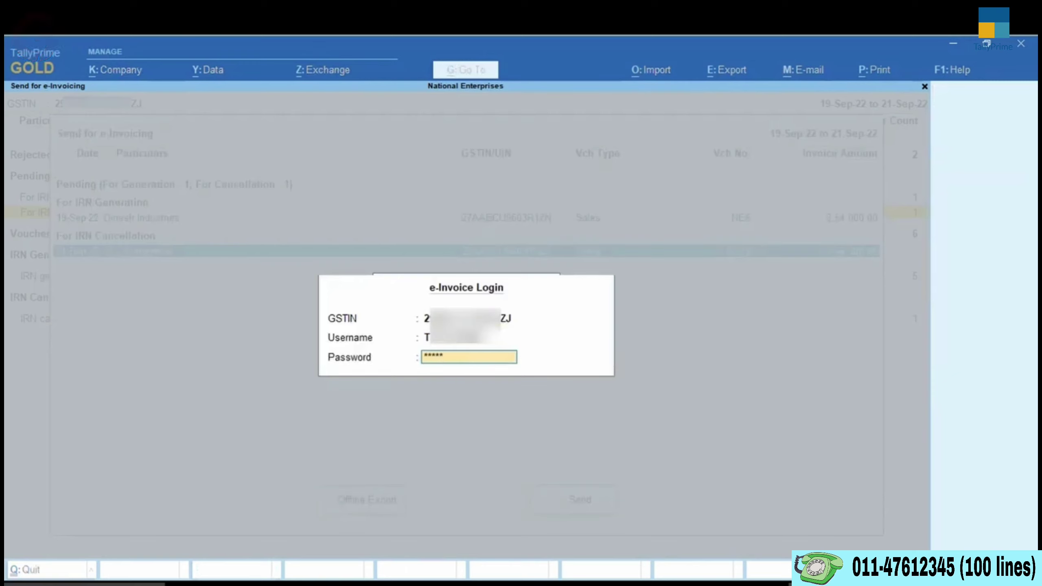
key(Return)
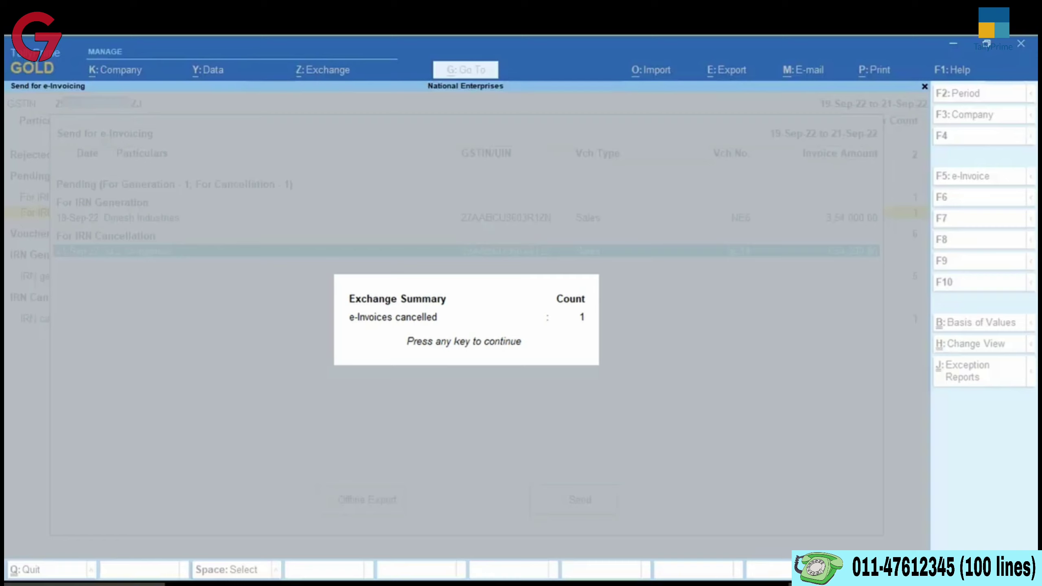
Dismiss the exchange summary and go back to the report's IRN cancelled from e-Invoice system row
key(Return)
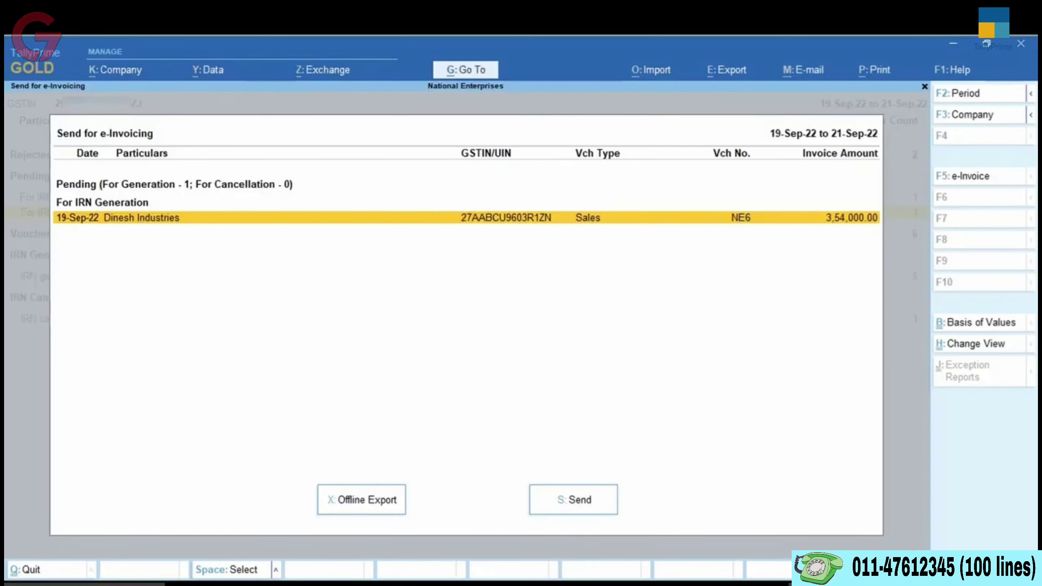
key(Escape)
key(Down)
key(Down)
key(Down)
key(Down)
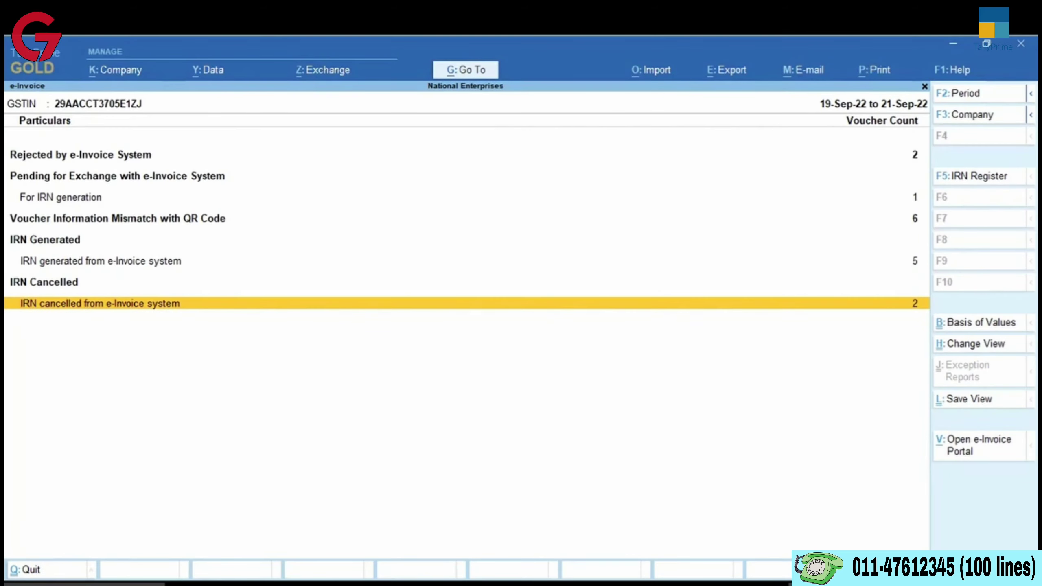
Open KLJ Companies' sales voucher NE14 from the IRN-cancelled voucher list
key(Return)
key(Down)
key(space)
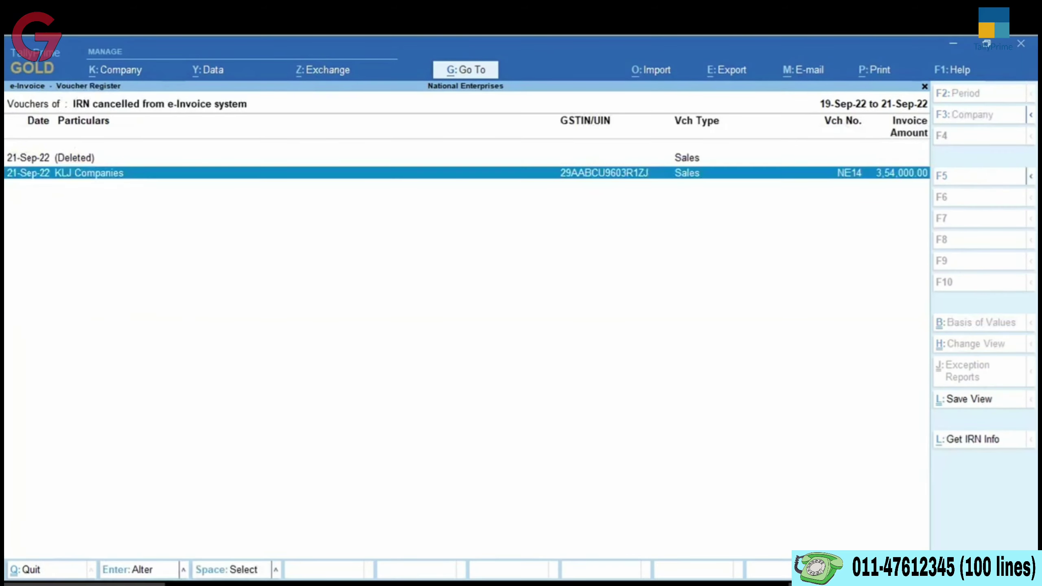
key(Return)
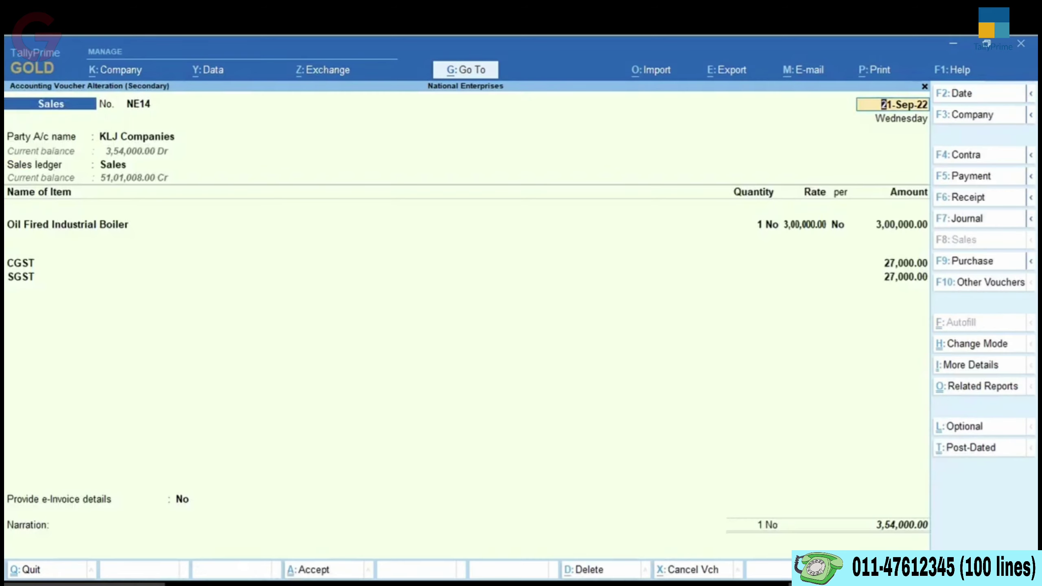
Preview NE14's tax invoice showing the IRN, then return to the voucher
key(ctrl+p)
key(i)
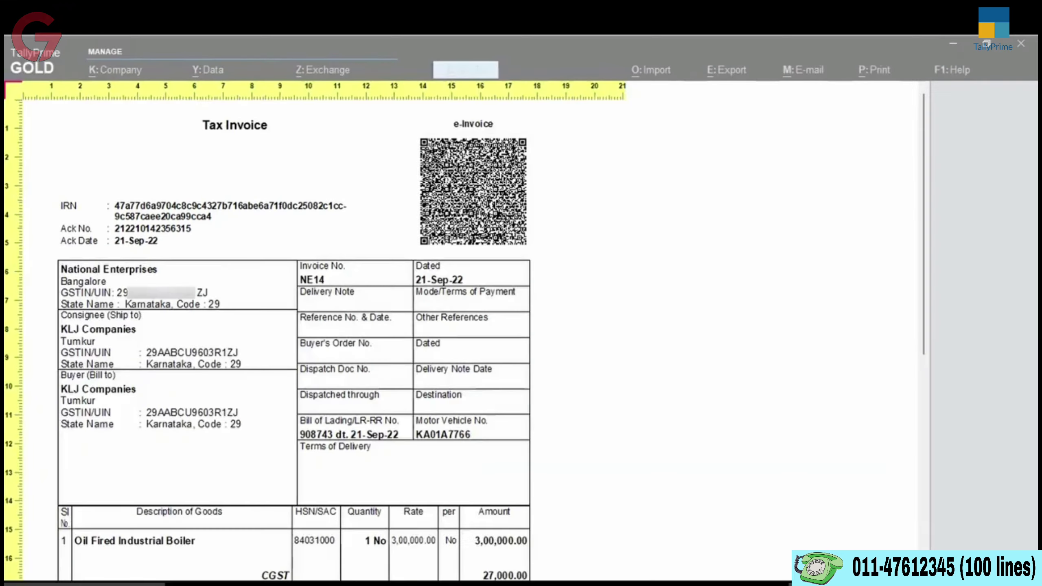
key(Escape)
key(Escape)
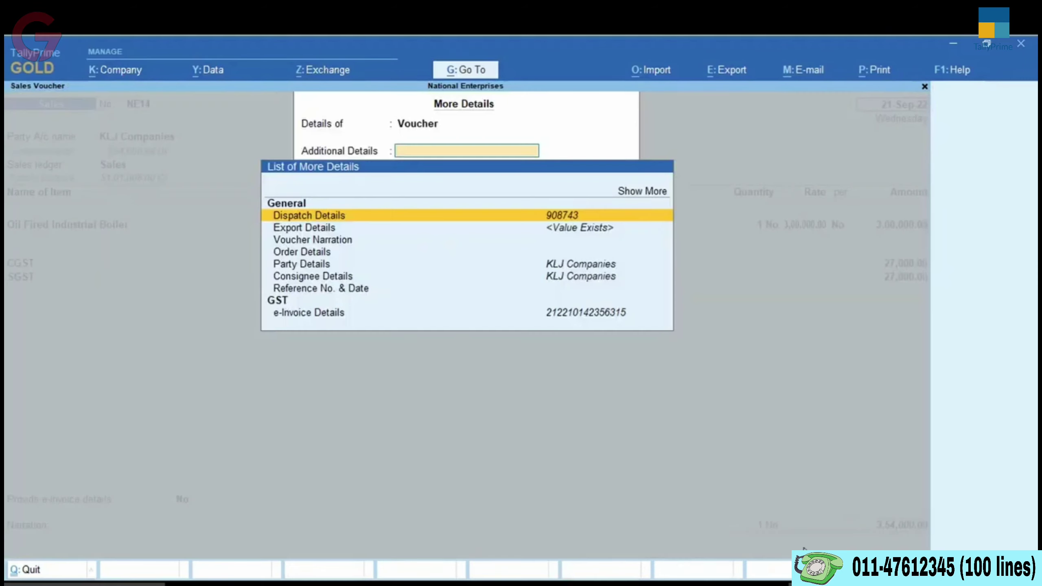
click(991, 367)
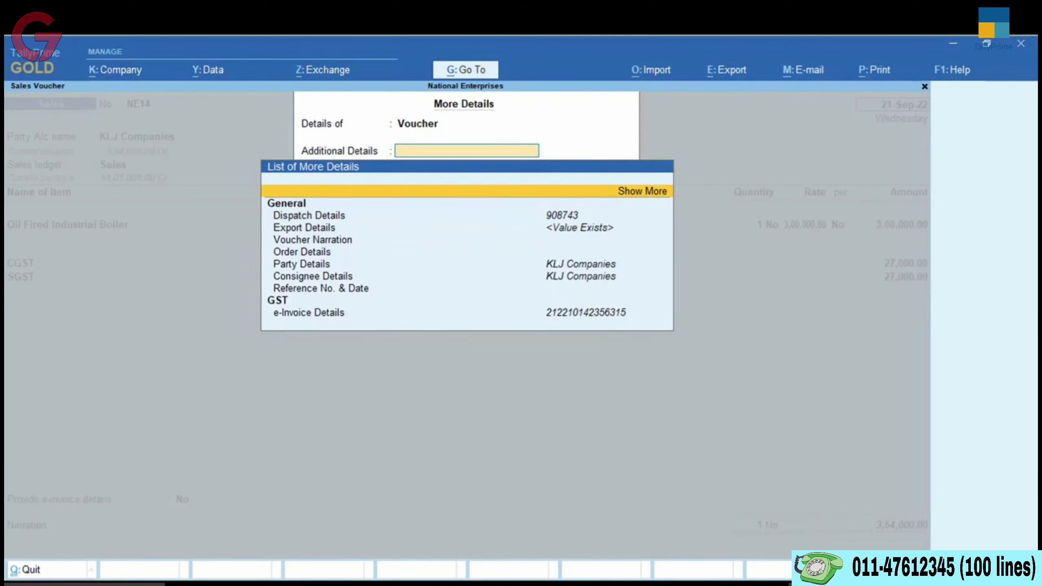
key(Return)
key(Down)
key(Down)
key(Down)
key(Down)
key(Down)
key(Down)
key(Down)
key(Down)
key(Down)
key(Down)
key(Return)
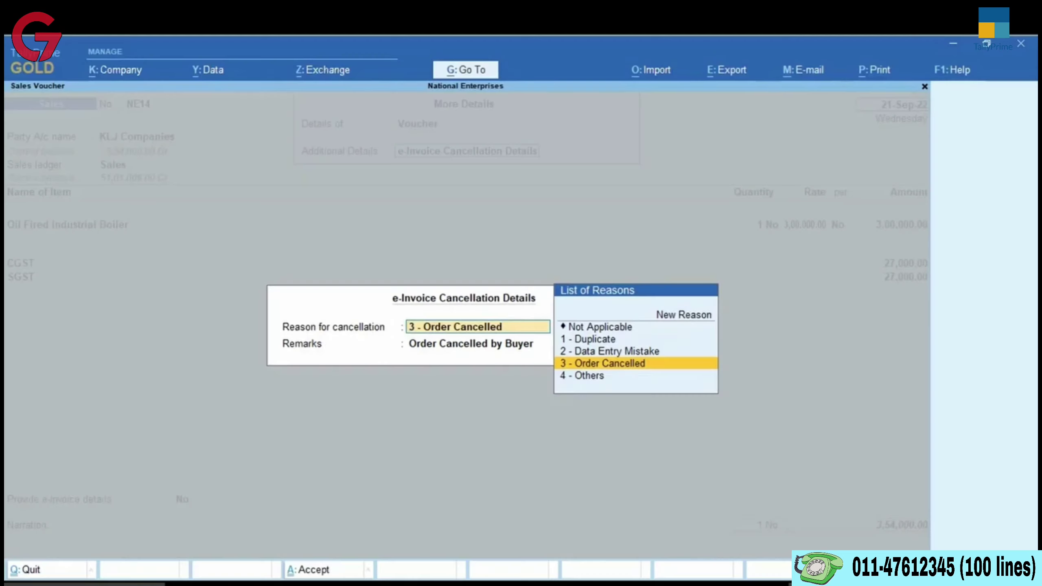
key(BackSpace)
key(Escape)
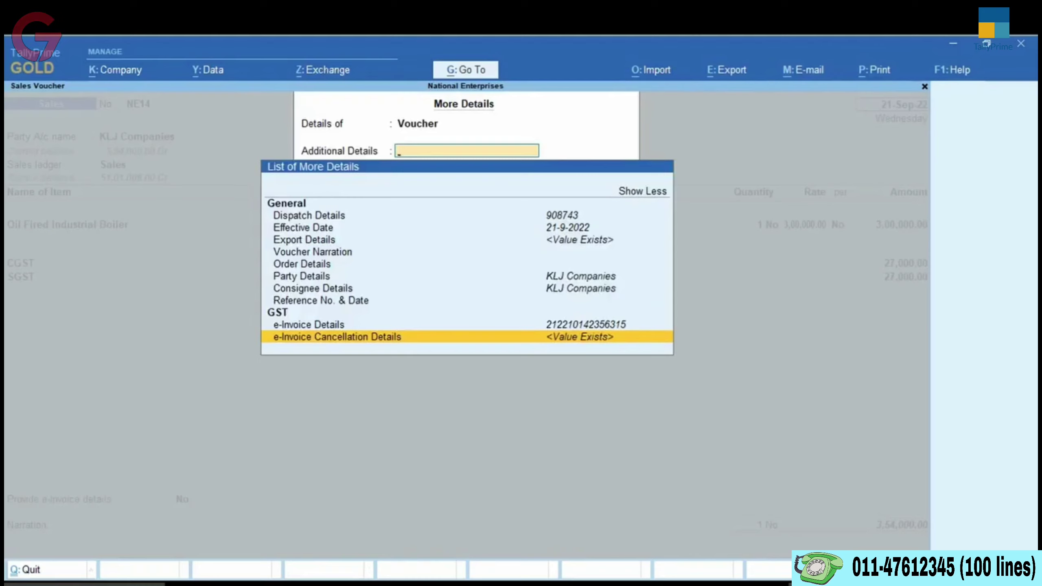
key(Escape)
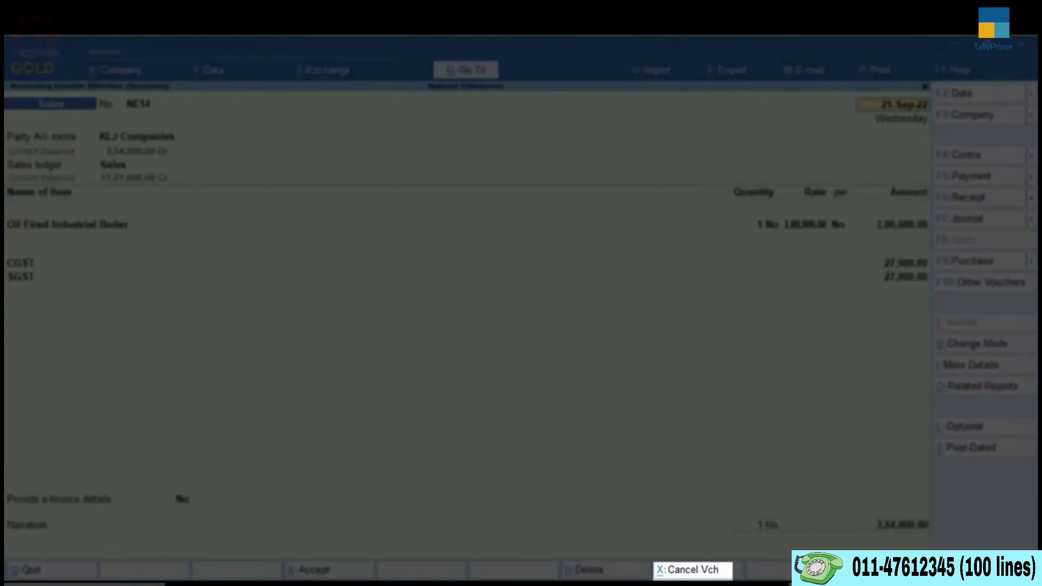
Cancel voucher NE14 with Alt+X, confirm it, and return to the e-Invoice summary report
key(alt)
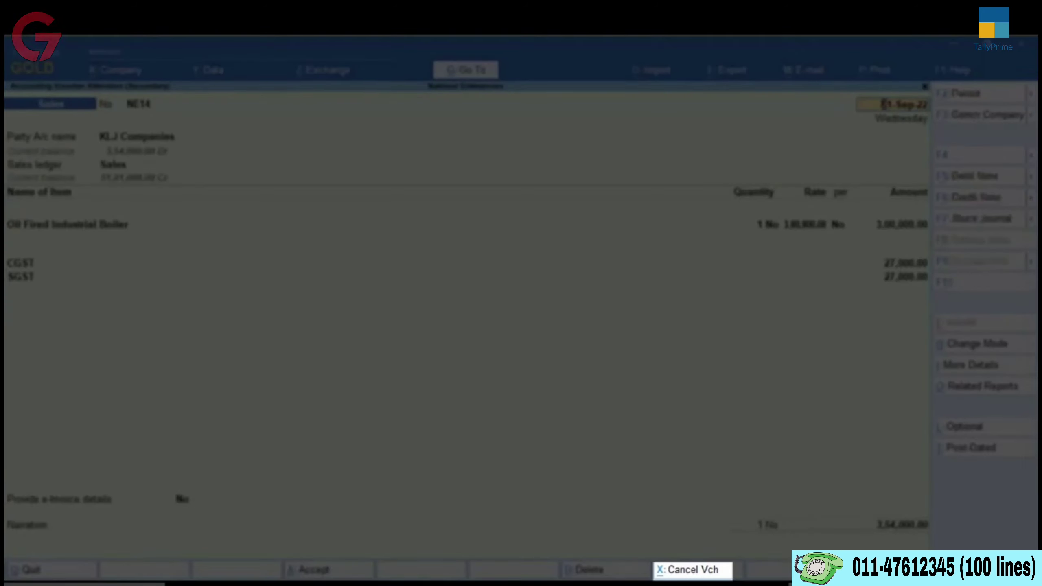
key(alt+x)
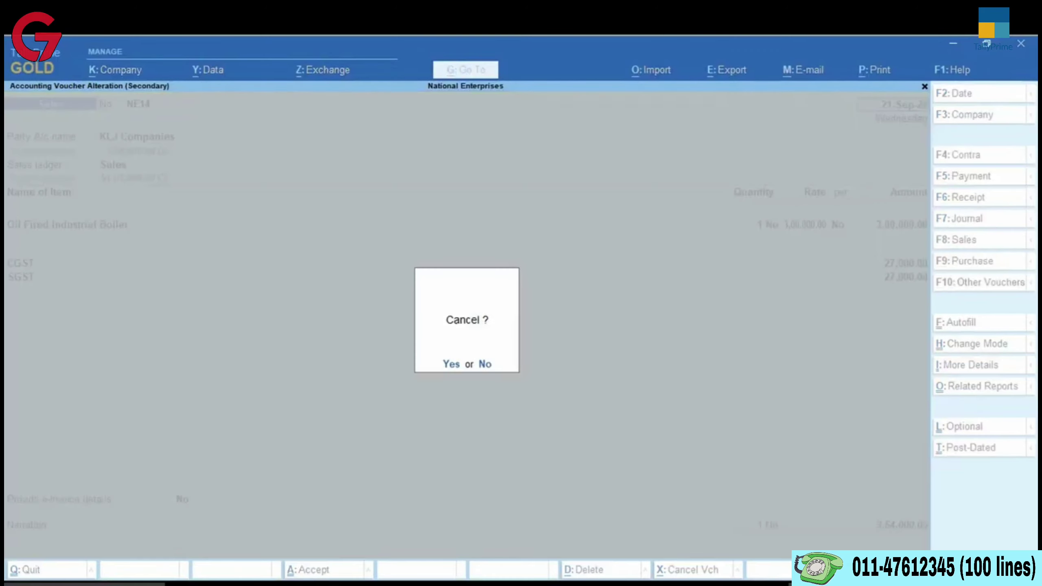
key(y)
key(Escape)
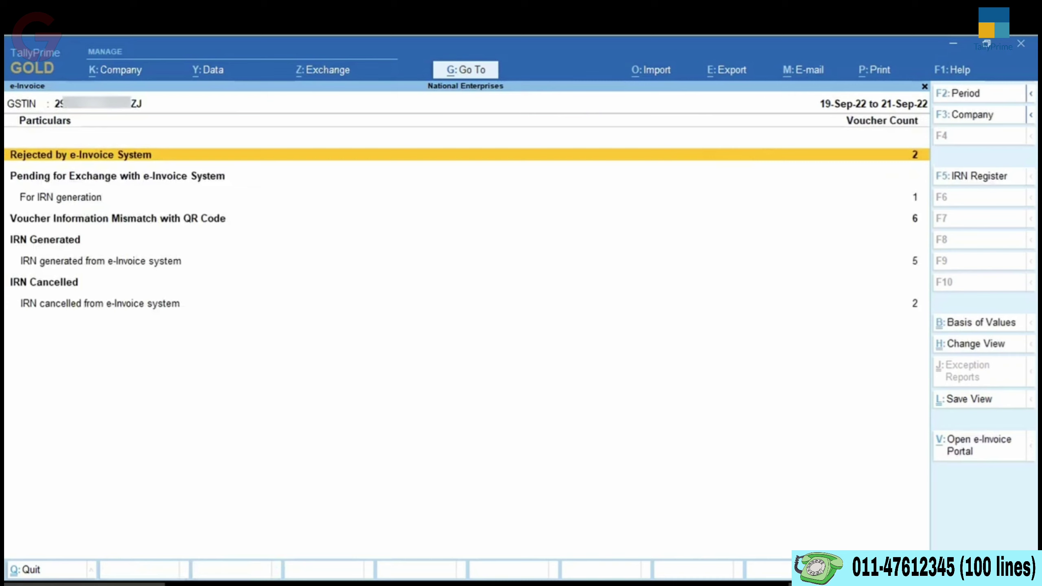
key(Down)
key(Down)
key(Down)
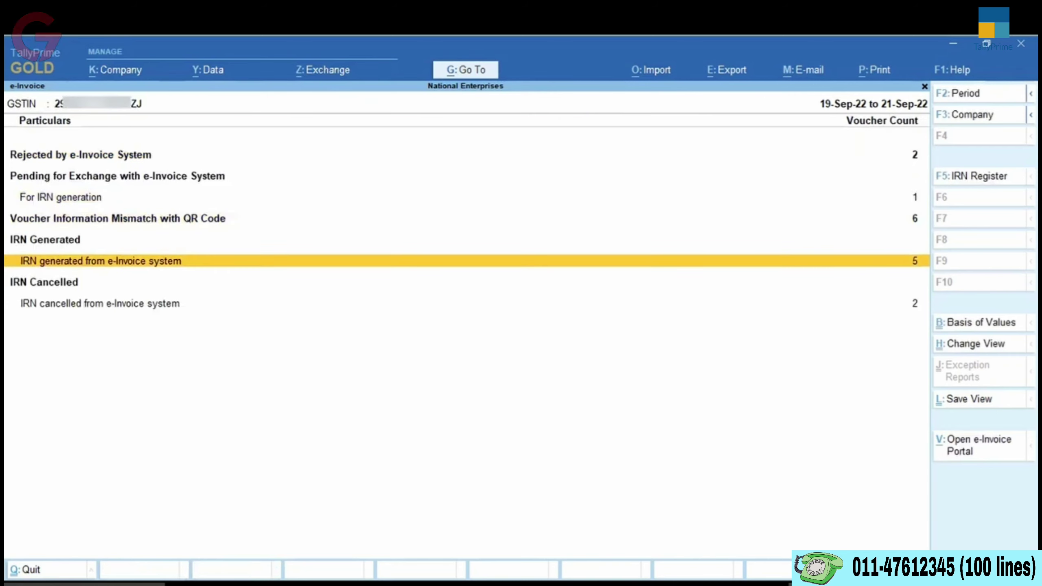
Mark Ganesh Companies' invoice NE15 as IRN cancelled using Ctrl+F10 and confirm with Yes
key(Return)
key(Down)
key(Down)
key(Down)
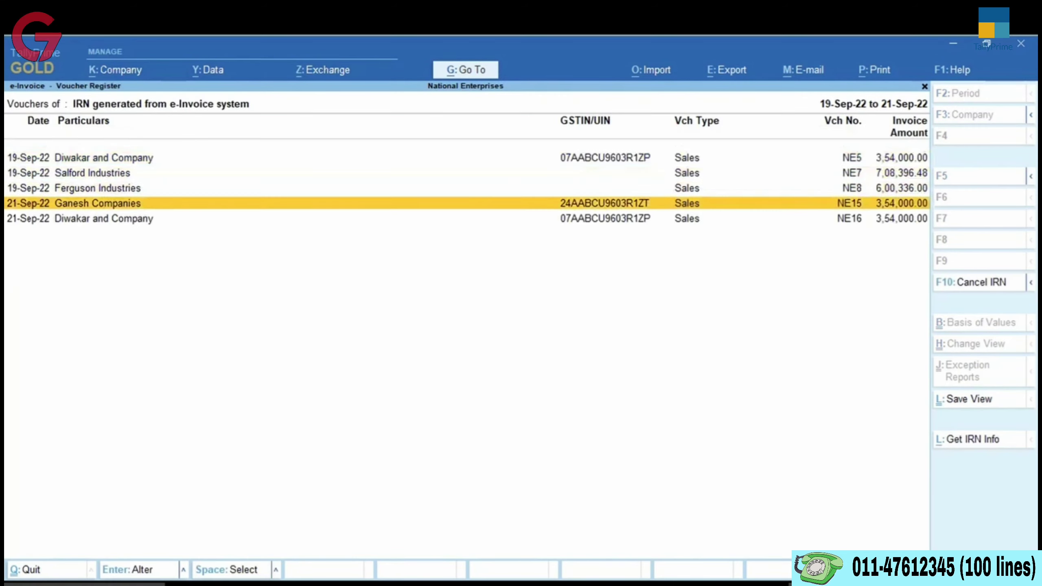
key(space)
key(ctrl)
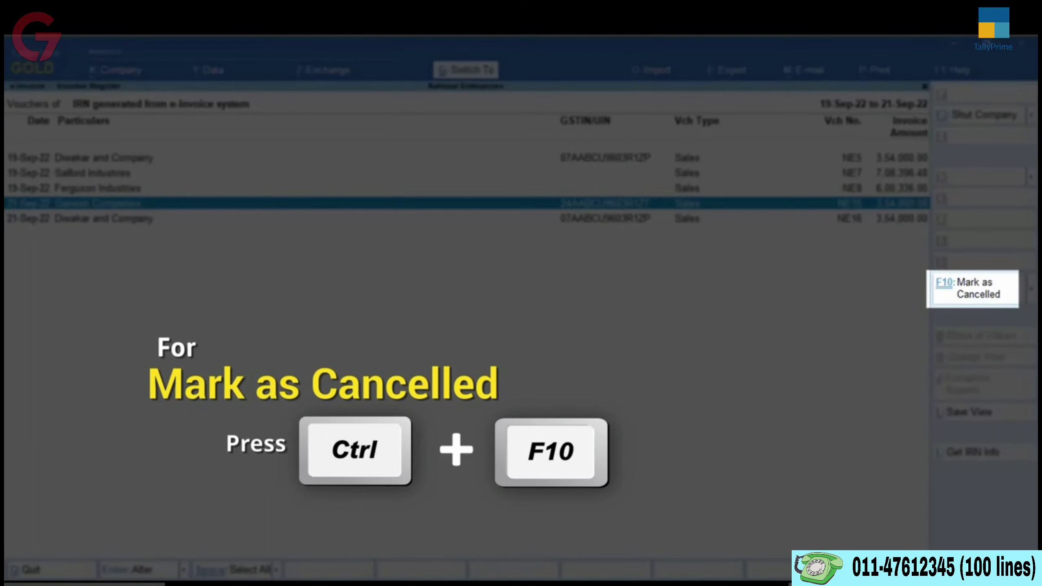
key(ctrl+F10)
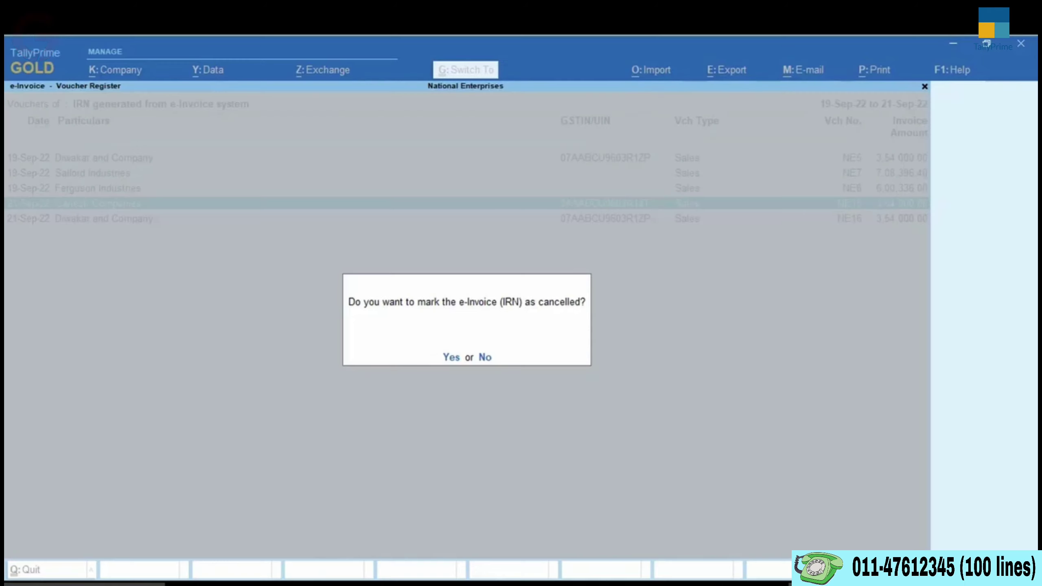
key(y)
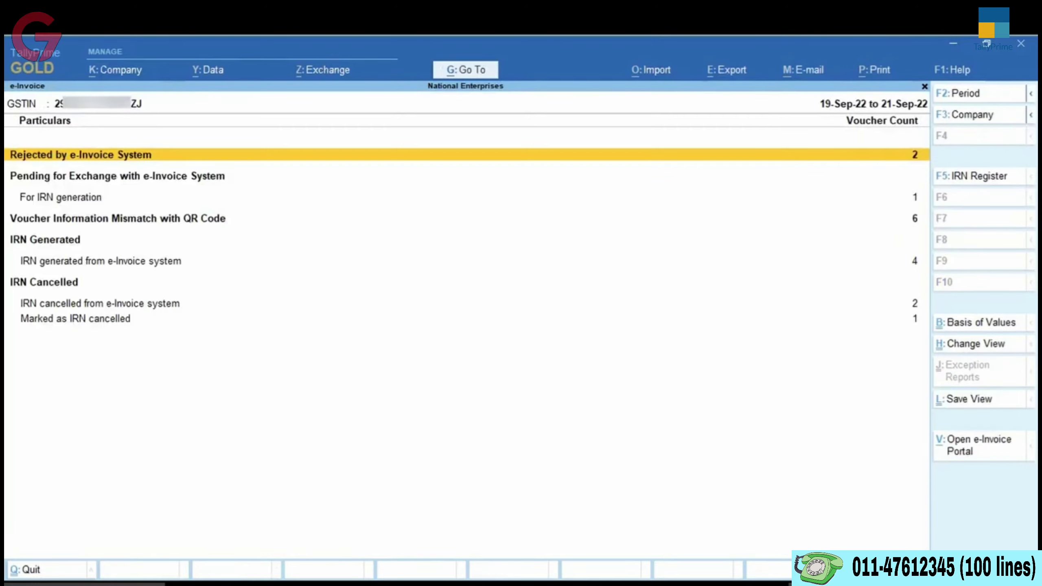
key(Down)
key(Down)
key(Down)
key(Down)
key(Down)
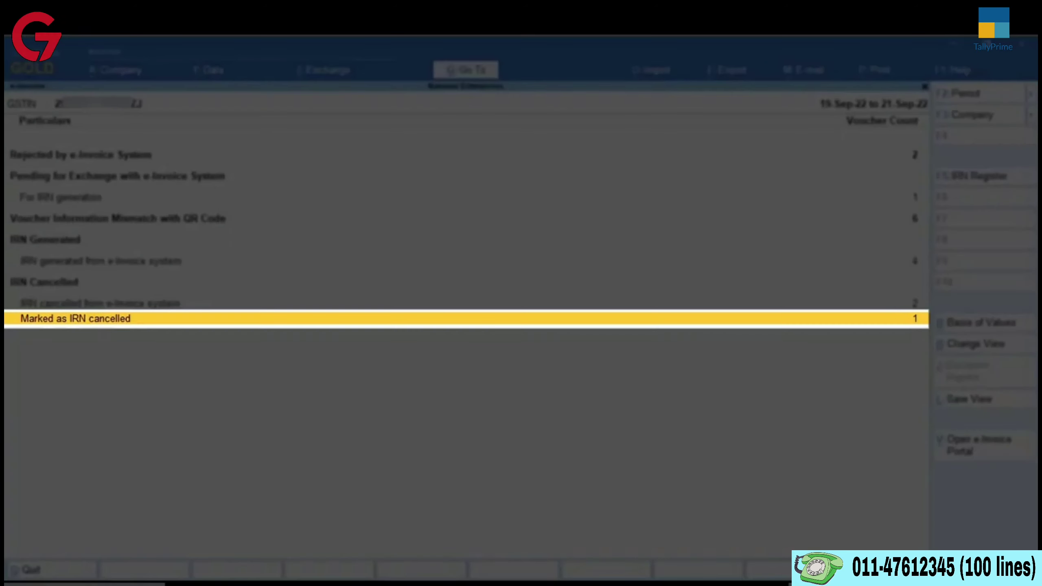